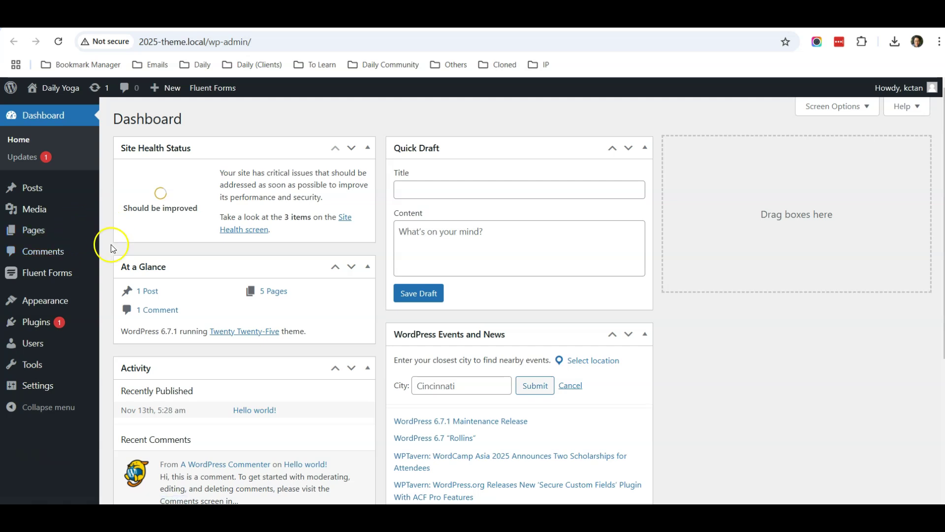
Open the site editor's navigation menu and make its automatic page list editable.
{"action": "mouse_move", "coordinate": [62, 302]}
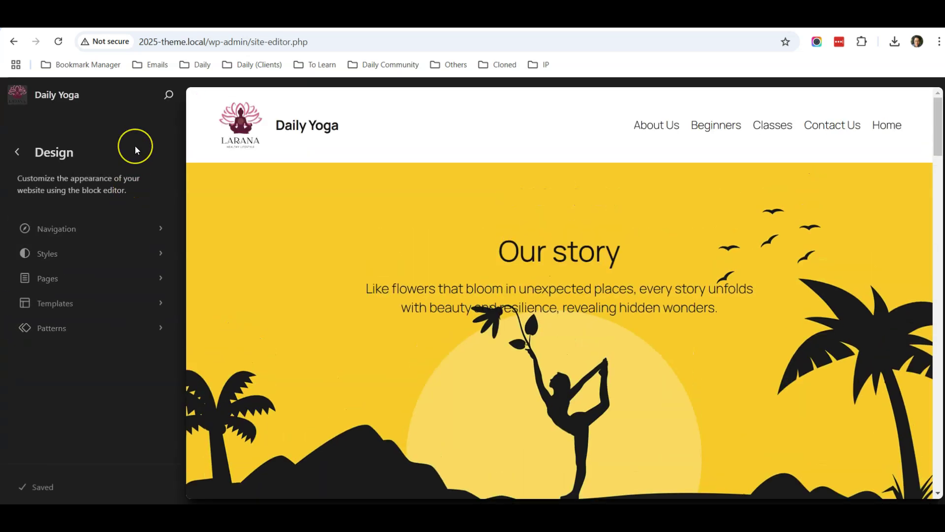
{"action": "left_click", "coordinate": [86, 232]}
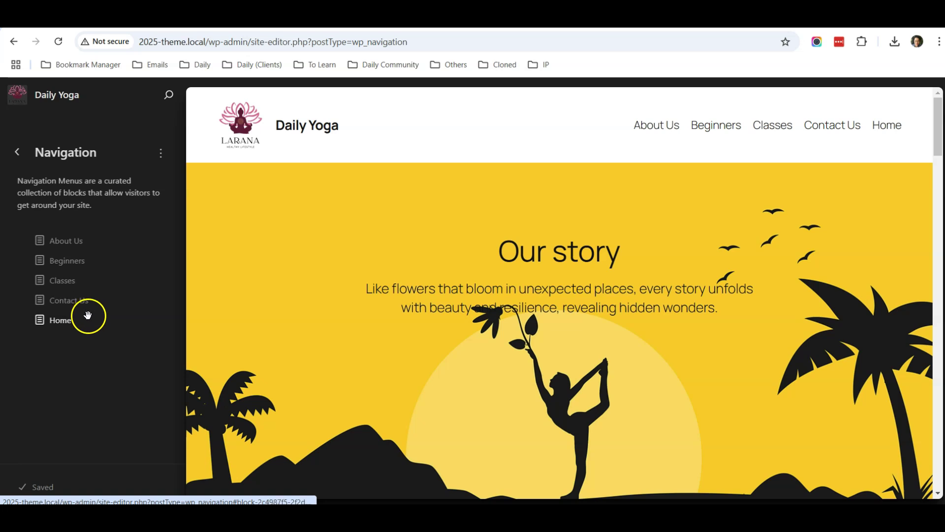
{"action": "left_click", "coordinate": [70, 324]}
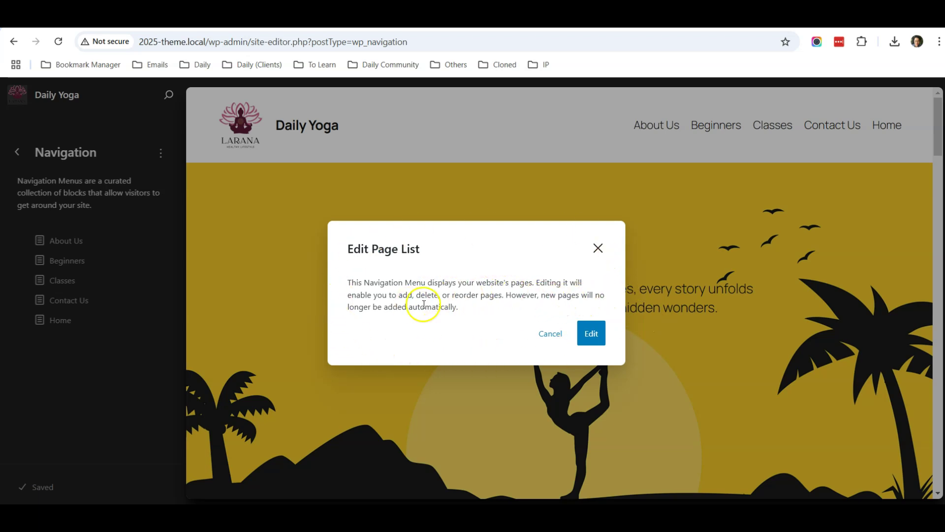
{"action": "left_click", "coordinate": [592, 336]}
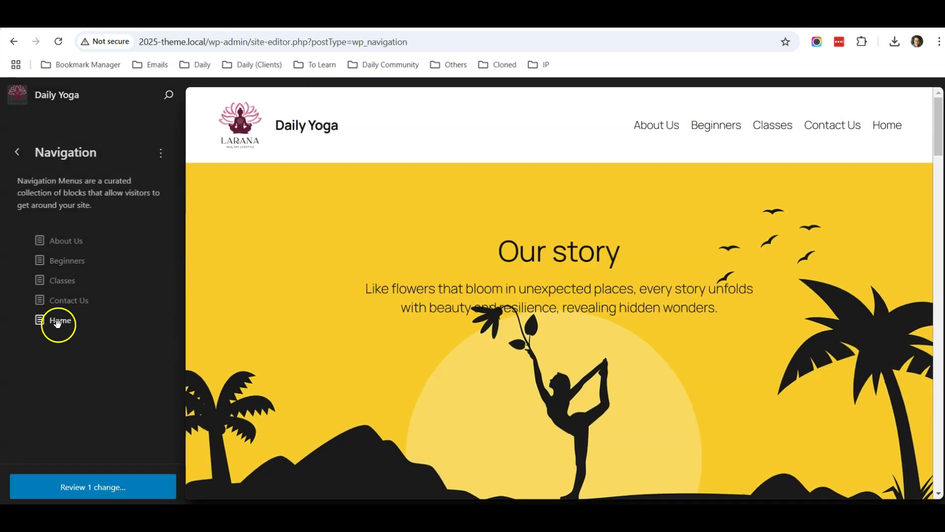
Remove the Home page item from the navigation menu.
{"action": "left_click", "coordinate": [113, 324]}
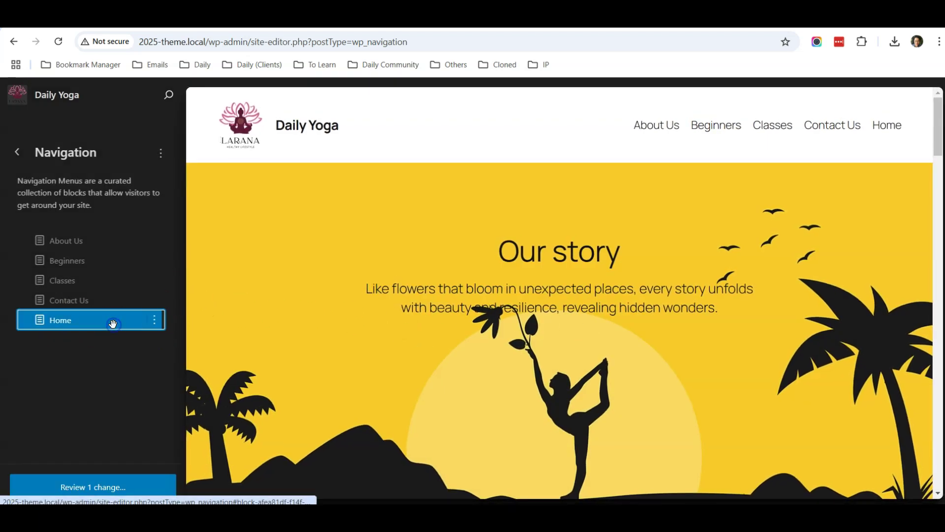
{"action": "left_click", "coordinate": [157, 327]}
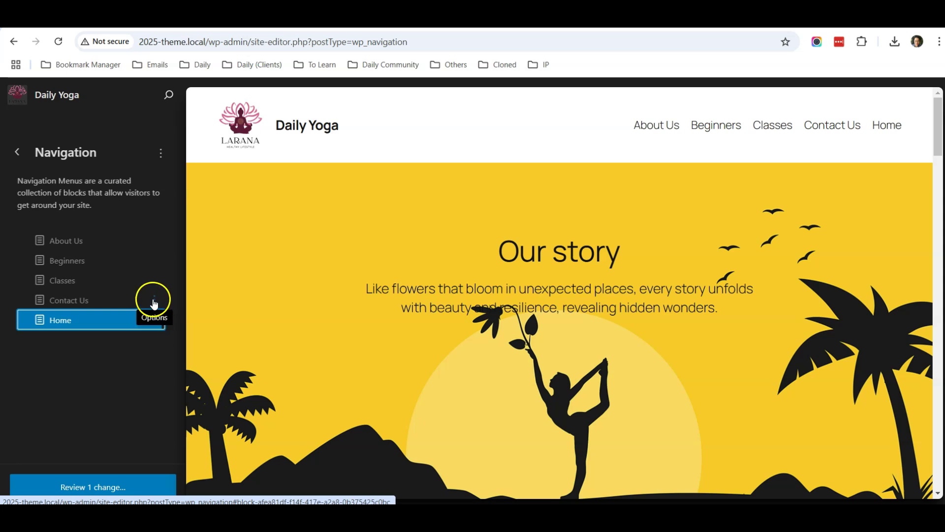
{"action": "left_click", "coordinate": [155, 328]}
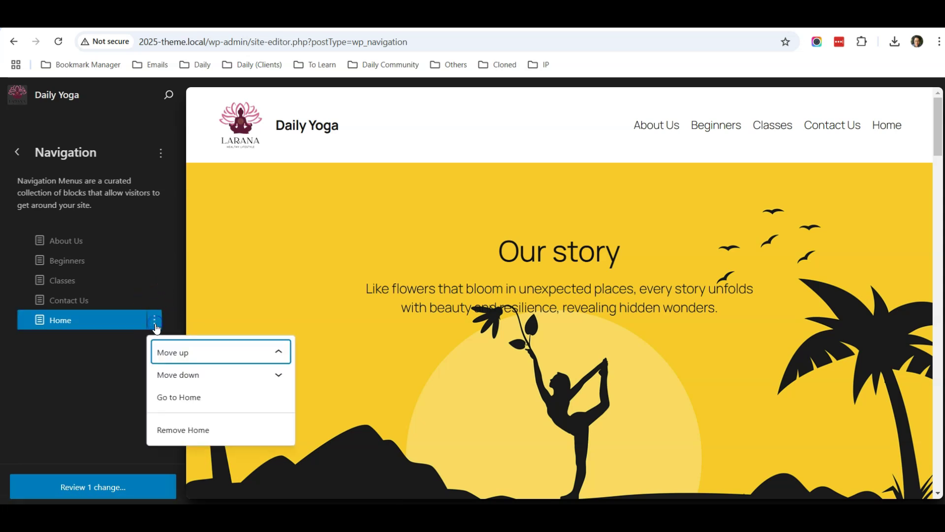
{"action": "left_click", "coordinate": [194, 431]}
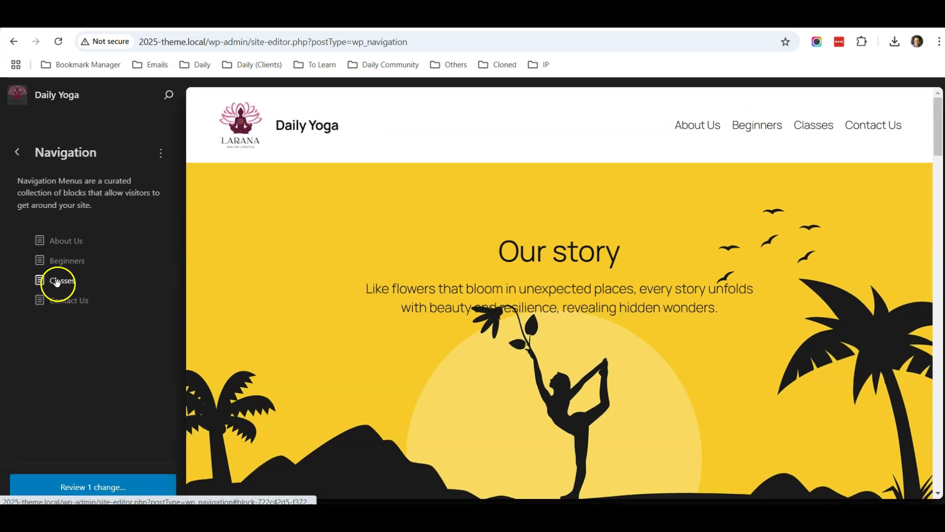
Move Classes above Beginners, nest Beginners under Classes as a submenu item, and save the navigation change.
{"action": "left_click_drag", "start_coordinate": [63, 281], "coordinate": [52, 260]}
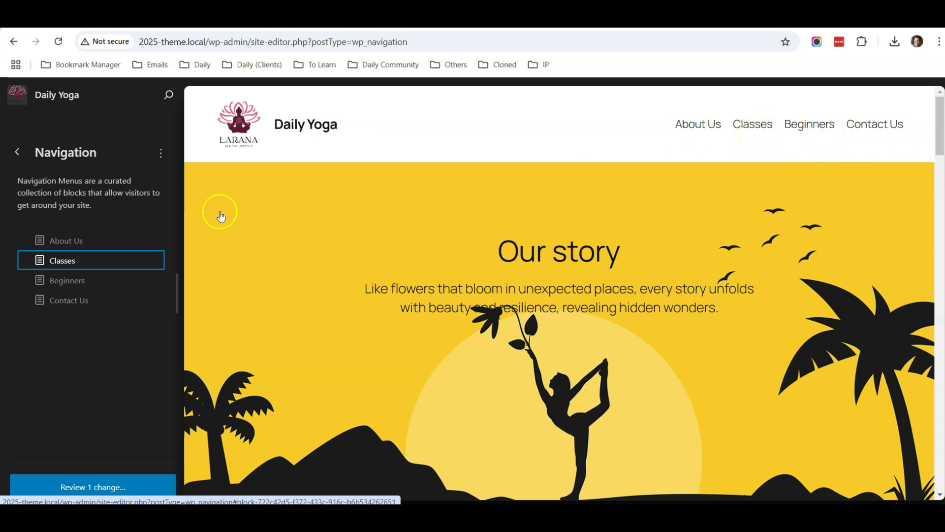
{"action": "left_click_drag", "start_coordinate": [72, 285], "coordinate": [81, 264]}
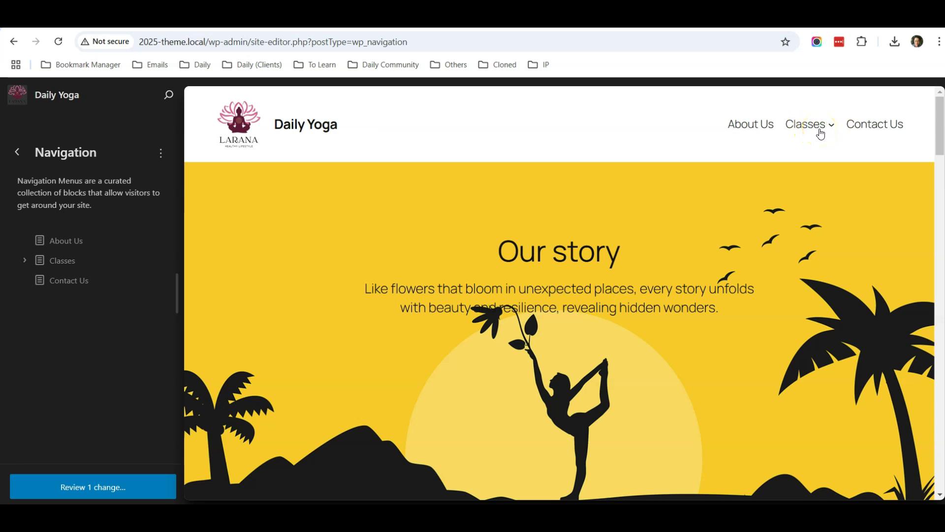
{"action": "left_click", "coordinate": [114, 489]}
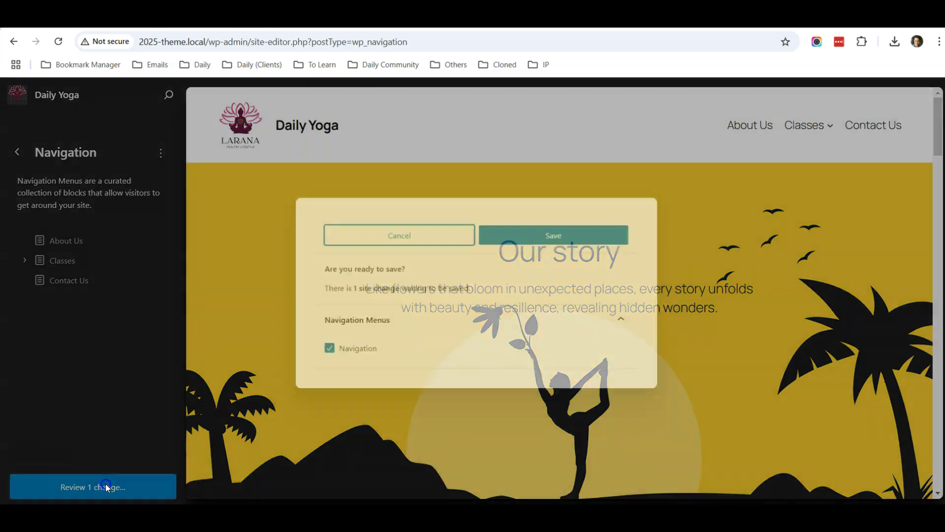
{"action": "left_click", "coordinate": [528, 236]}
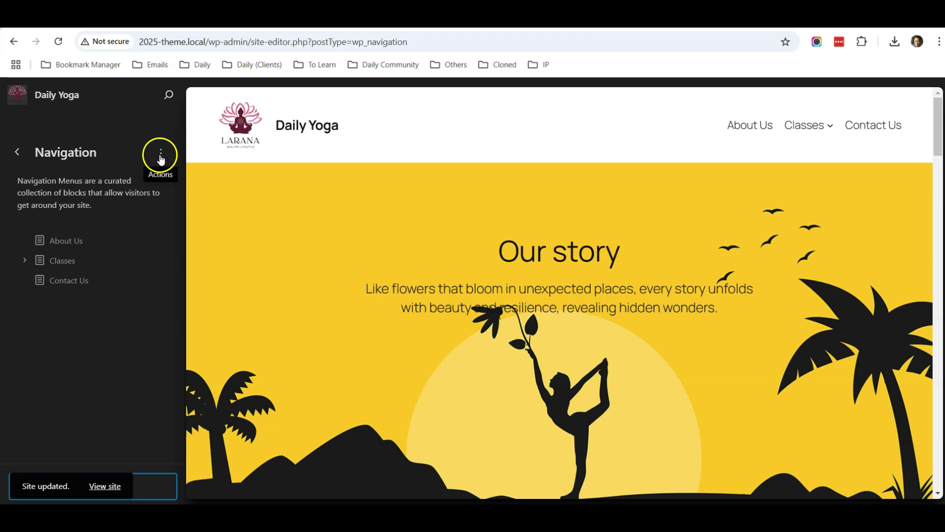
Open the navigation menu for full editing with its block list shown and select the Navigation block.
{"action": "left_click", "coordinate": [161, 158]}
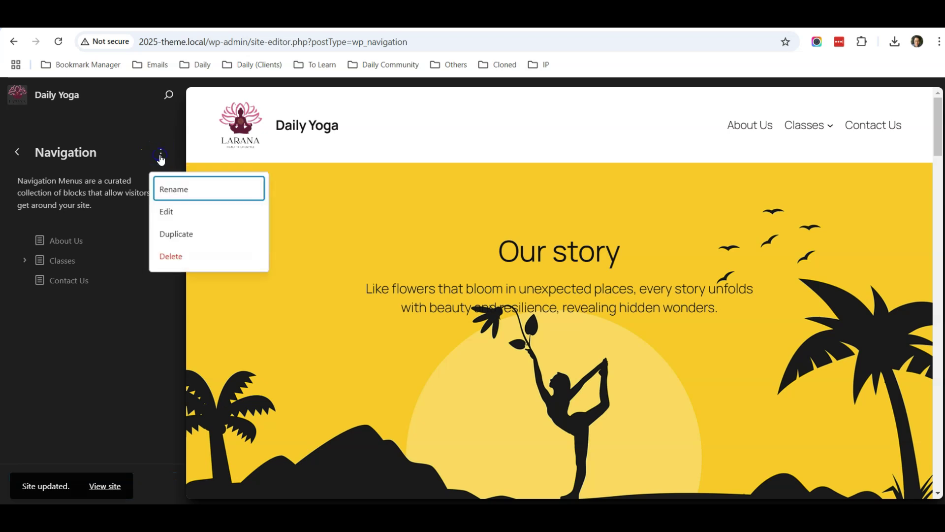
{"action": "left_click", "coordinate": [178, 211]}
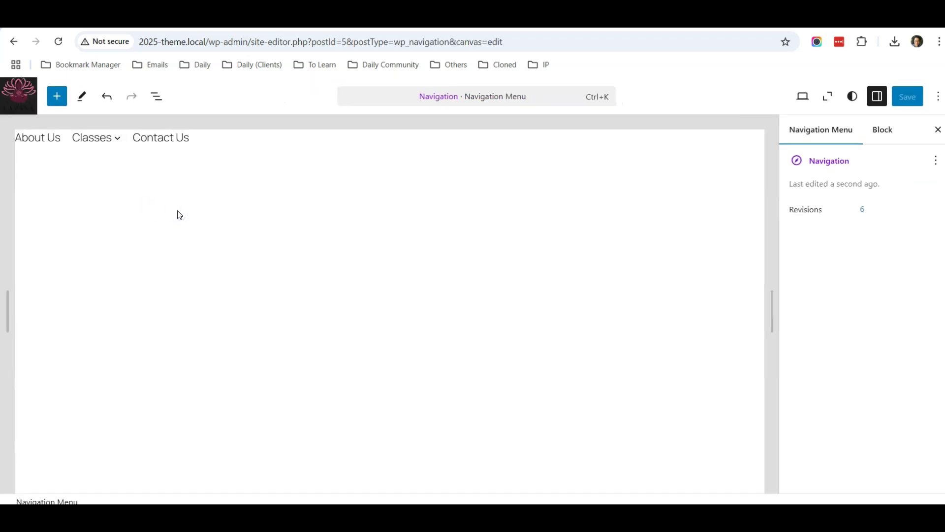
{"action": "left_click", "coordinate": [156, 97]}
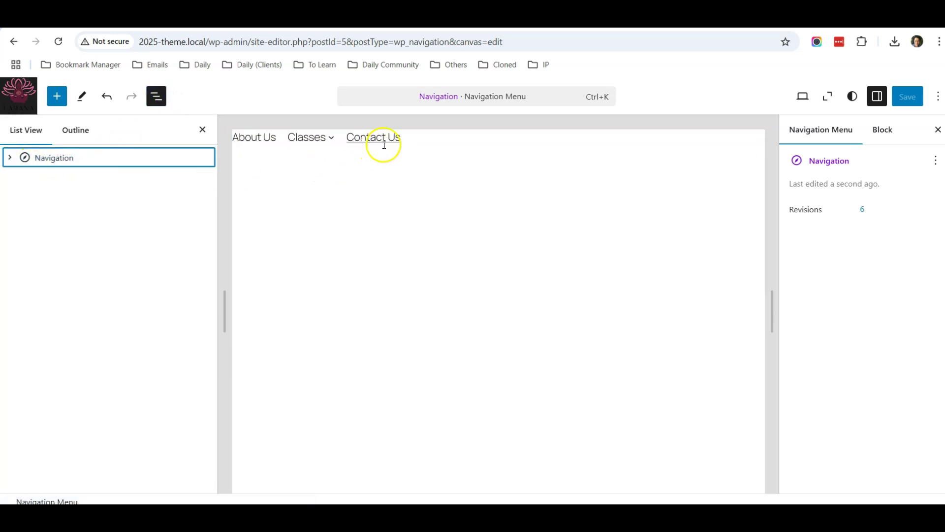
{"action": "left_click", "coordinate": [112, 157]}
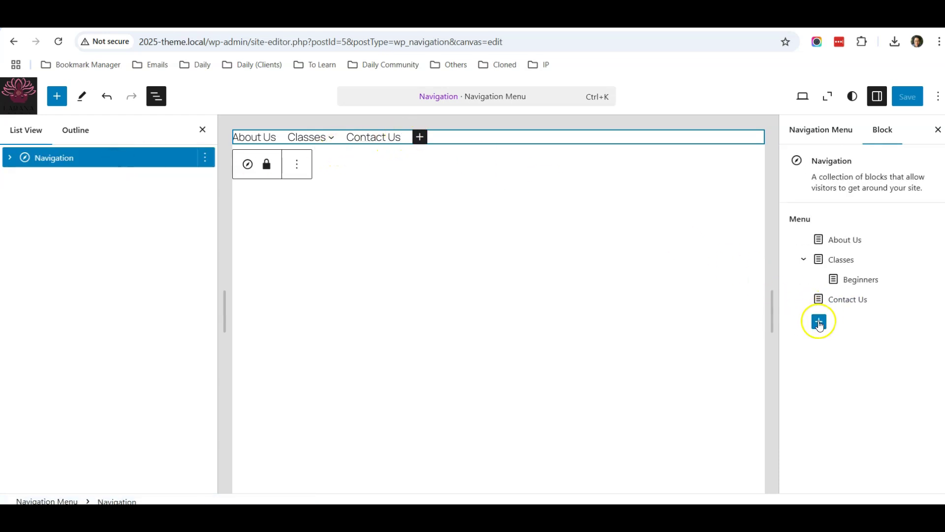
Add a Home Link block to the end of the menu from the full block library.
{"action": "left_click", "coordinate": [419, 137]}
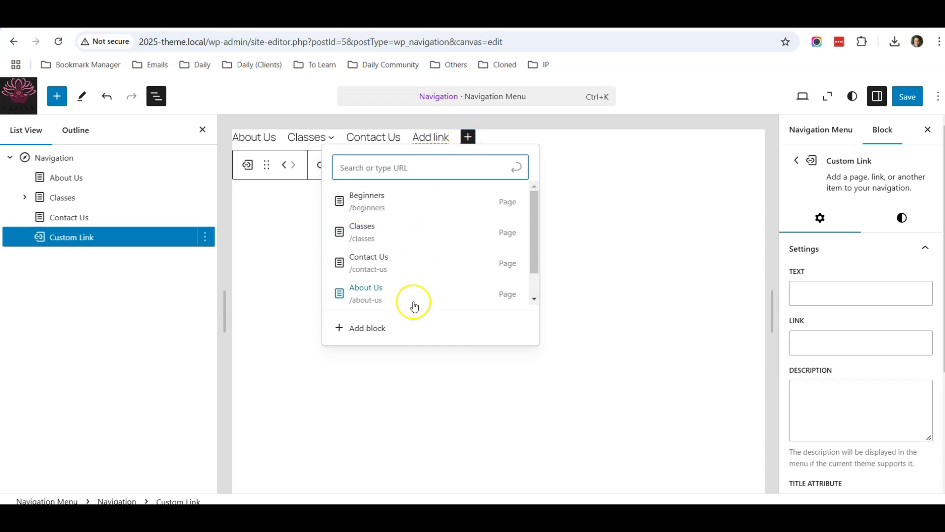
{"action": "left_click", "coordinate": [376, 328]}
{"action": "left_click", "coordinate": [411, 311]}
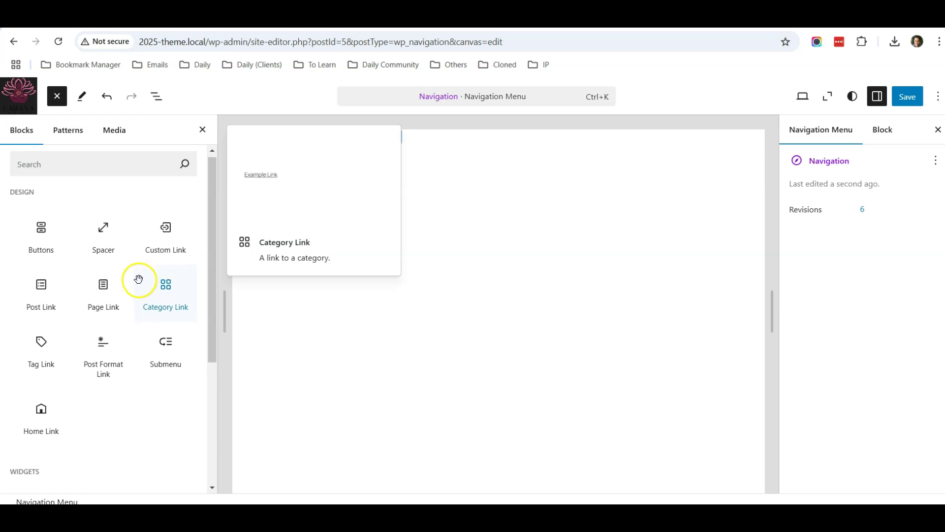
{"action": "scroll", "coordinate": [123, 278], "scroll_direction": "down", "scroll_amount": 3}
{"action": "left_click", "coordinate": [41, 294]}
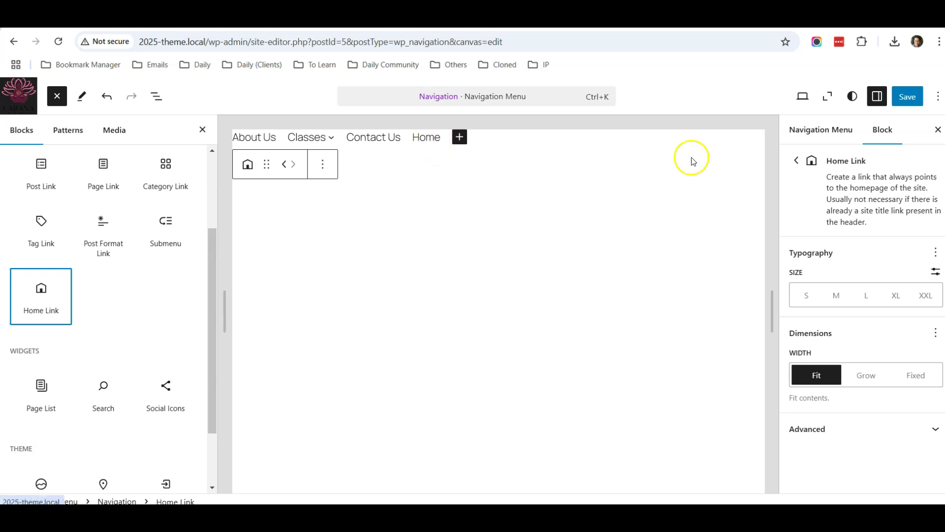
Add a Login/out block positioned after the Home link and save the navigation menu.
{"action": "left_click", "coordinate": [821, 133]}
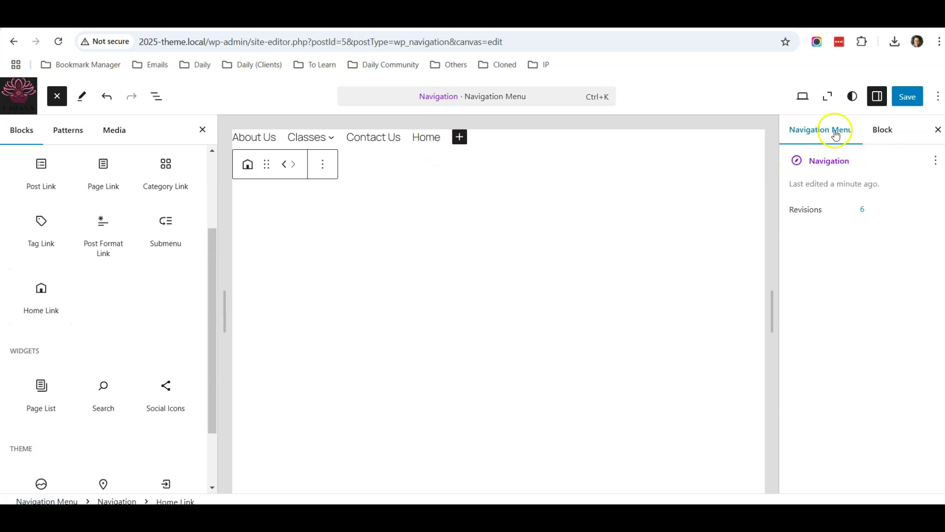
{"action": "left_click", "coordinate": [877, 131]}
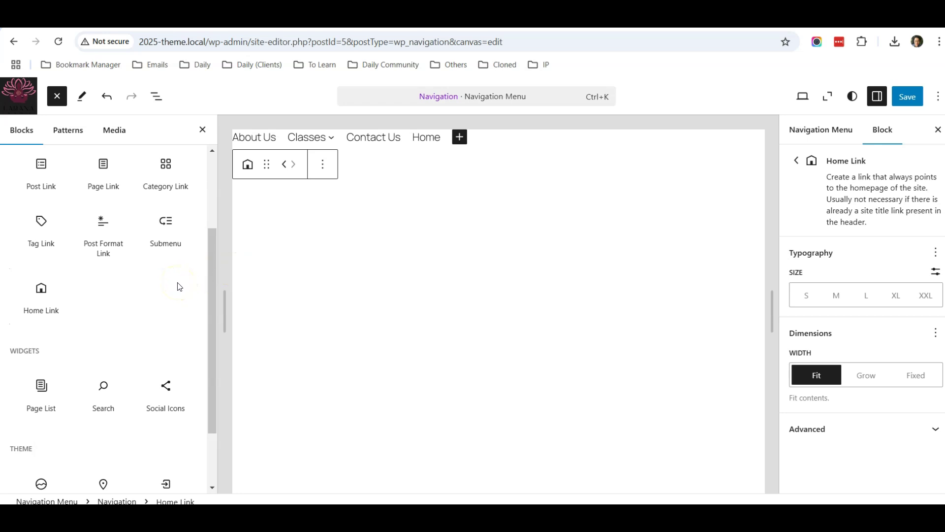
{"action": "scroll", "coordinate": [178, 286], "scroll_direction": "down", "scroll_amount": 1}
{"action": "scroll", "coordinate": [126, 274], "scroll_direction": "up", "scroll_amount": 4}
{"action": "mouse_move", "coordinate": [98, 228]}
{"action": "scroll", "coordinate": [127, 289], "scroll_direction": "down", "scroll_amount": 4}
{"action": "mouse_move", "coordinate": [174, 430]}
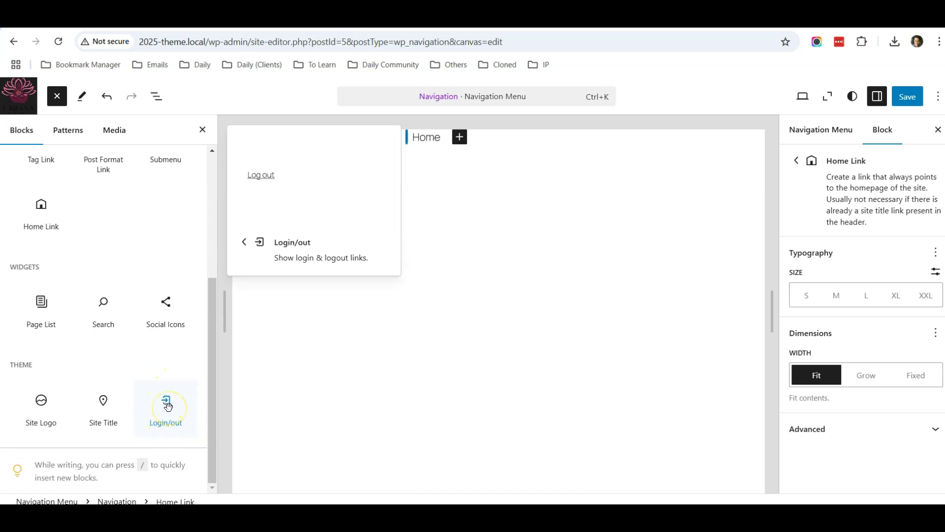
{"action": "left_click", "coordinate": [168, 407]}
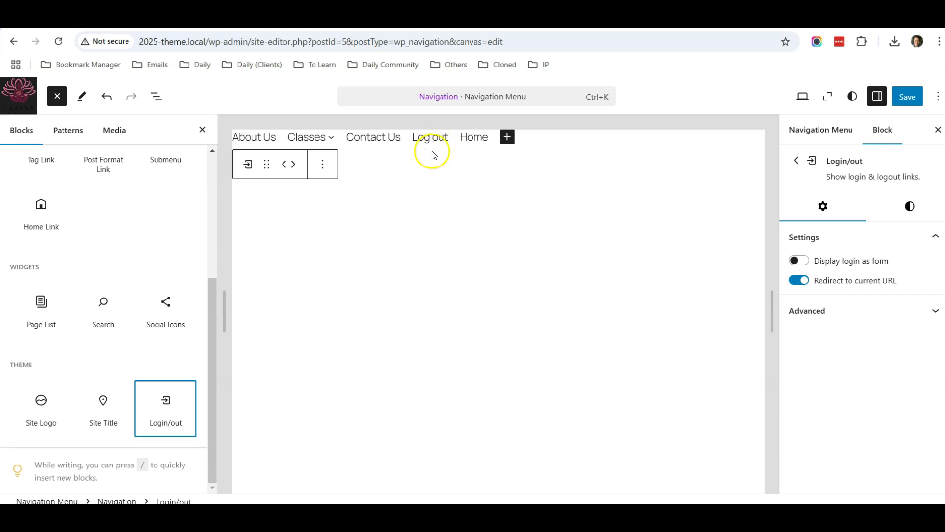
{"action": "left_click", "coordinate": [295, 168]}
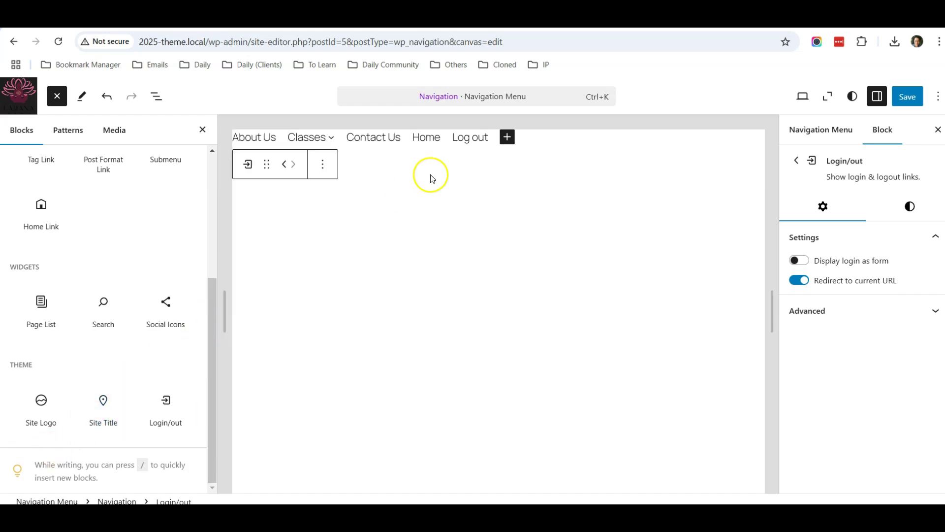
{"action": "left_click", "coordinate": [908, 97]}
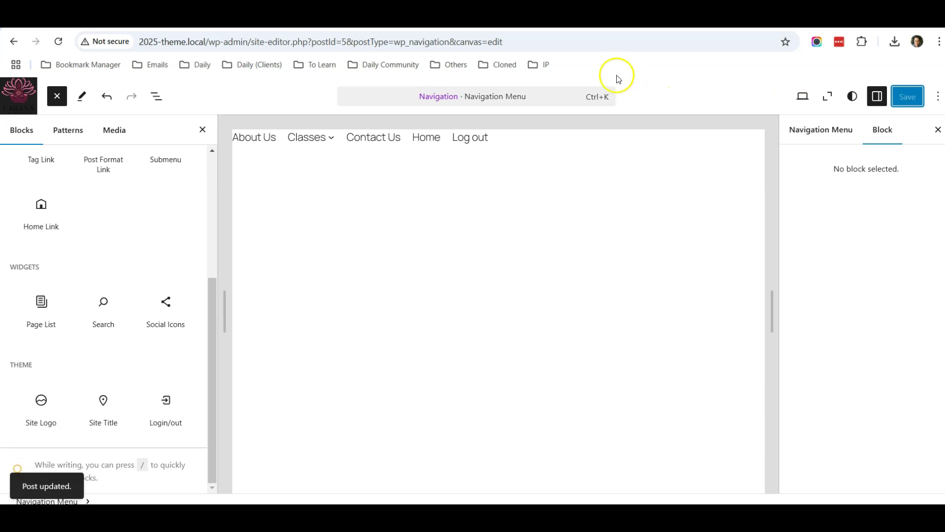
Reload the live Daily Yoga site to check its header menu, and open the same site address in an incognito window.
{"action": "left_click", "coordinate": [473, 22]}
{"action": "left_click", "coordinate": [148, 136]}
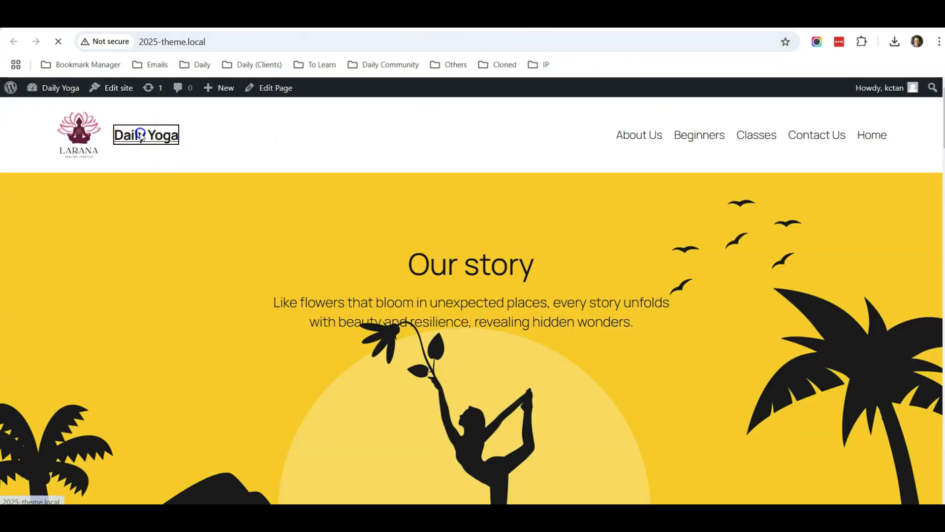
{"action": "mouse_move", "coordinate": [703, 138]}
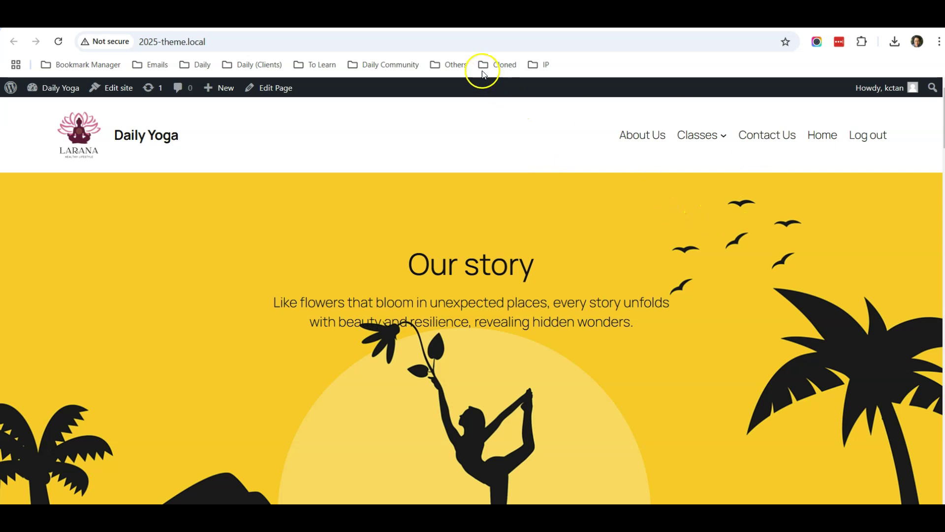
{"action": "left_click", "coordinate": [462, 44]}
{"action": "key", "text": "ctrl+c"}
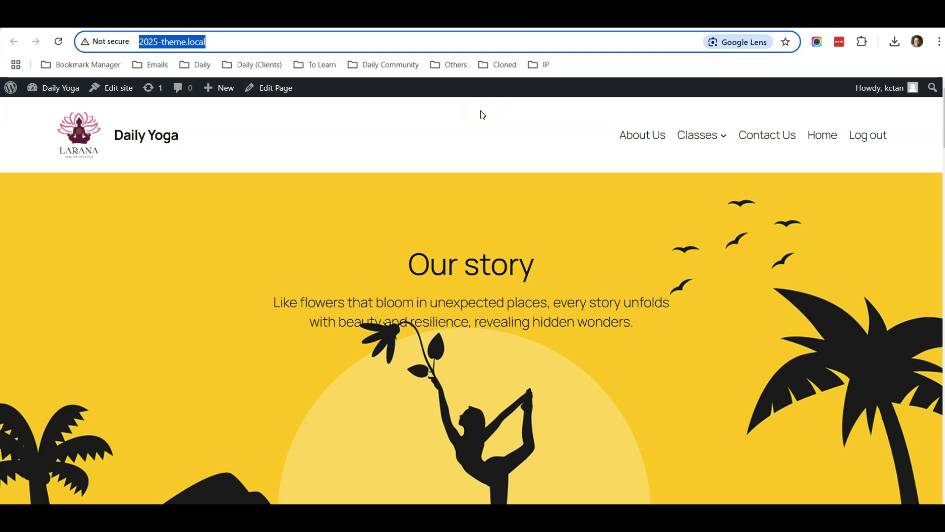
{"action": "key", "text": "ctrl+shift+n"}
{"action": "key", "text": "ctrl+v"}
{"action": "key", "text": "Return"}
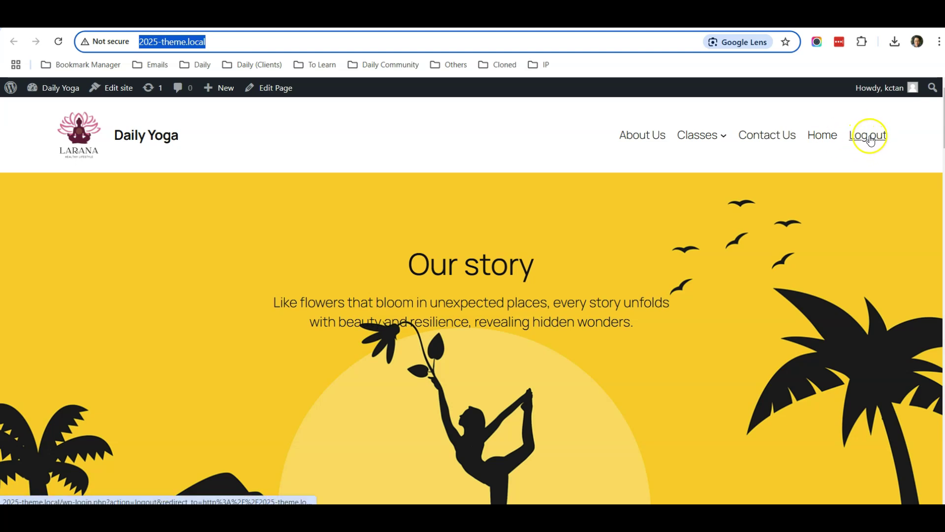
Move the Home Link to the first position in the navigation menu, save, and check the header menu on the live site.
{"action": "left_click", "coordinate": [426, 199]}
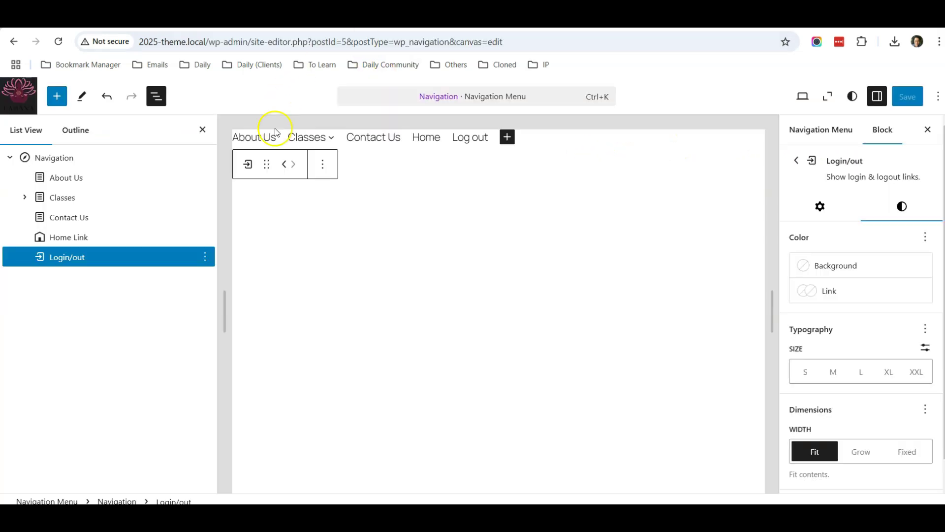
{"action": "left_click", "coordinate": [21, 101]}
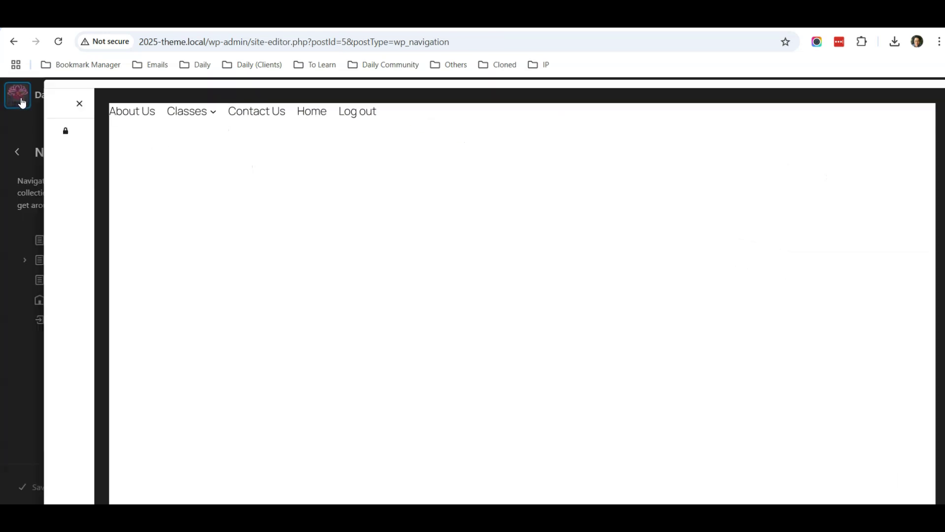
{"action": "left_click_drag", "start_coordinate": [56, 303], "coordinate": [49, 236]}
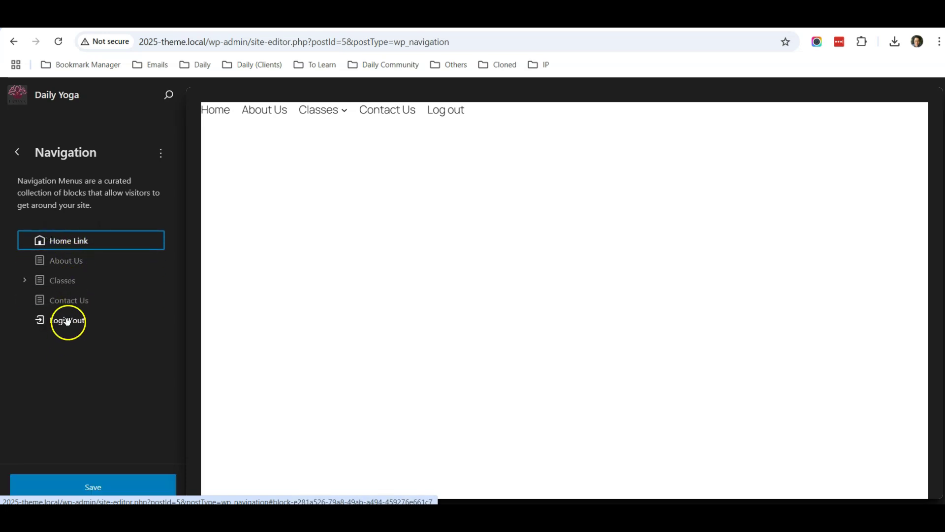
{"action": "left_click", "coordinate": [116, 480]}
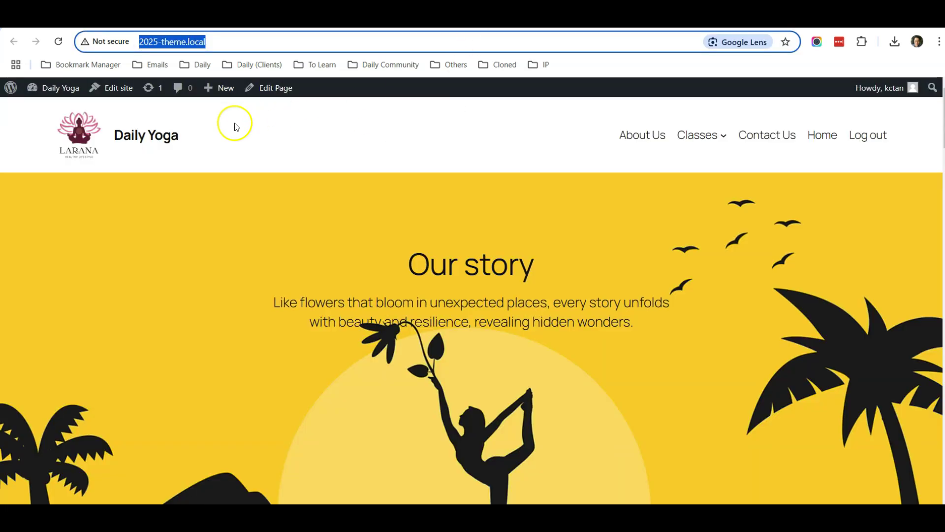
{"action": "left_click", "coordinate": [134, 138]}
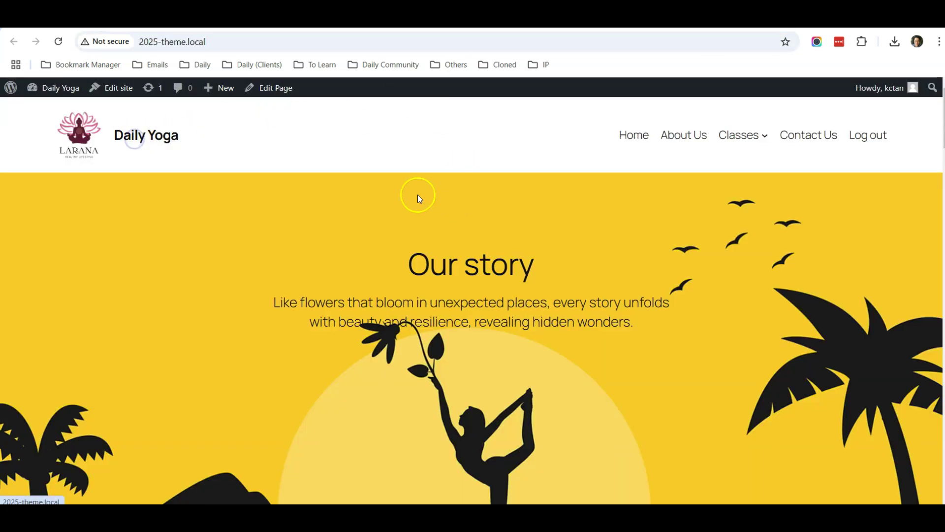
{"action": "mouse_move", "coordinate": [758, 143]}
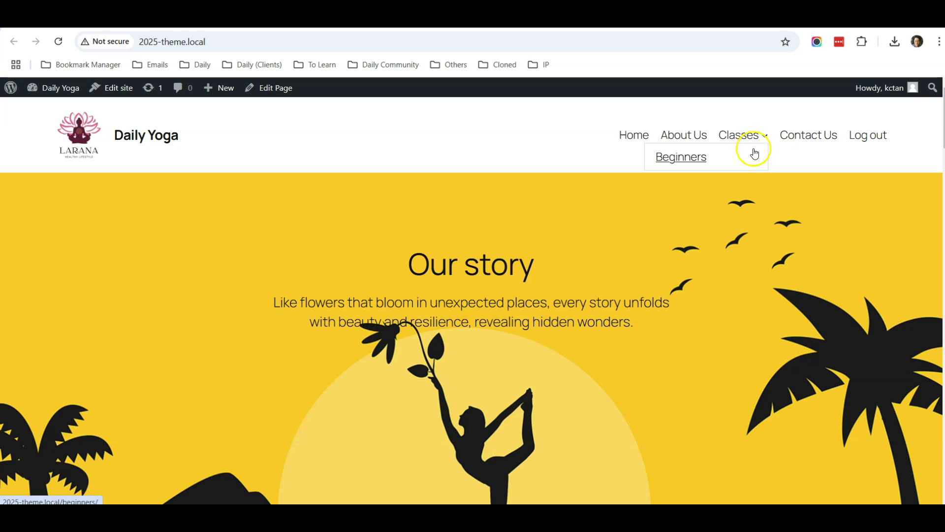